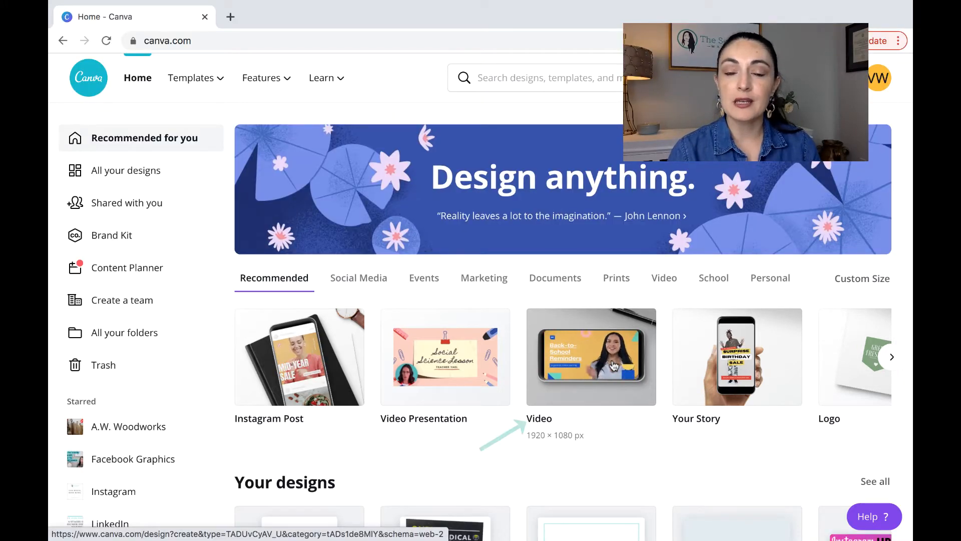
- Create a new blank Instagram Post design from the home page
left_click(613, 366)
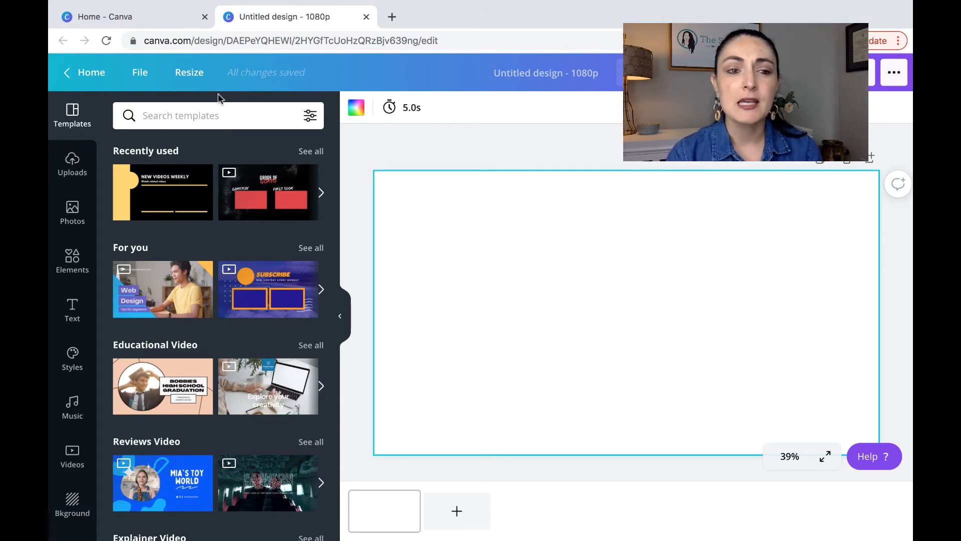
left_click(95, 83)
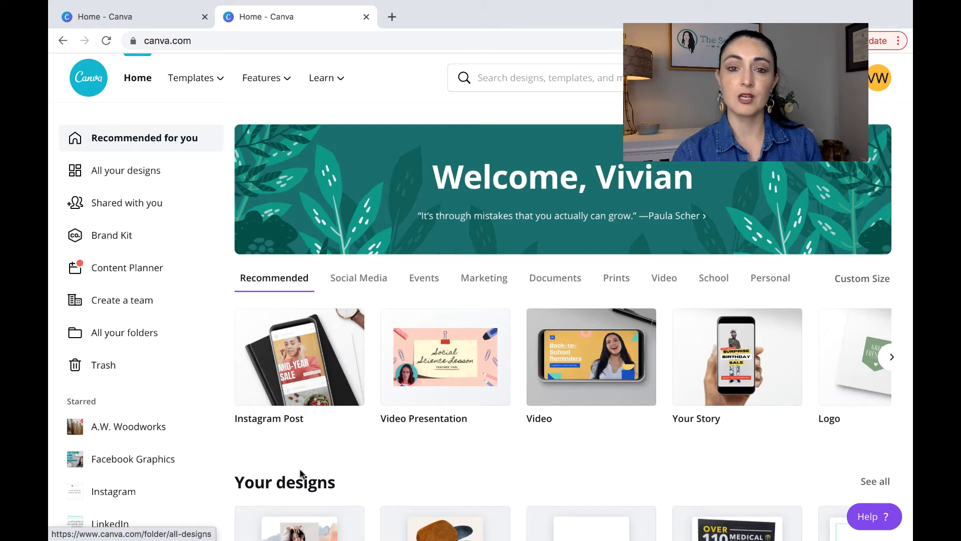
left_click(281, 389)
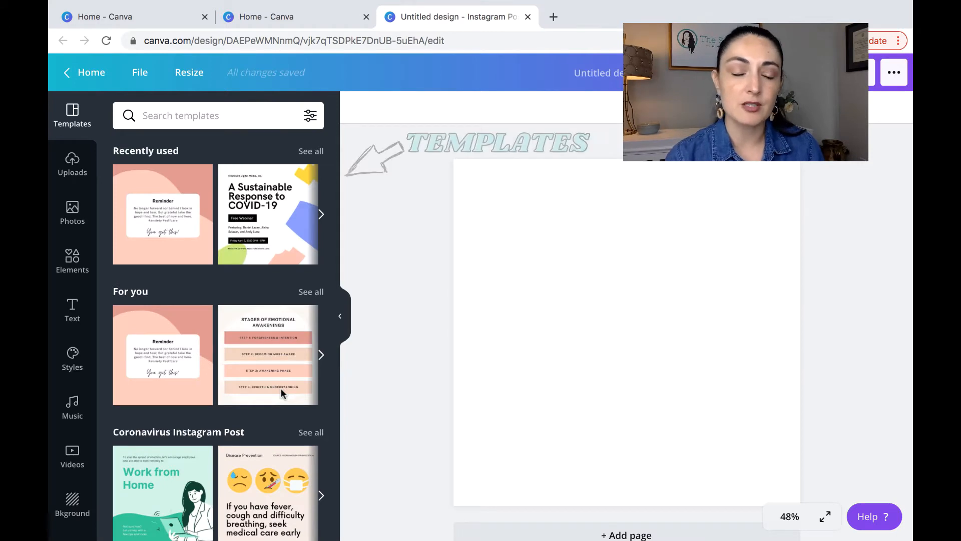
- Browse the Instagram Post templates and apply the peach "Hello there!" polaroid template to the page
scroll(281, 388, "down", 4)
scroll(223, 403, "down", 5)
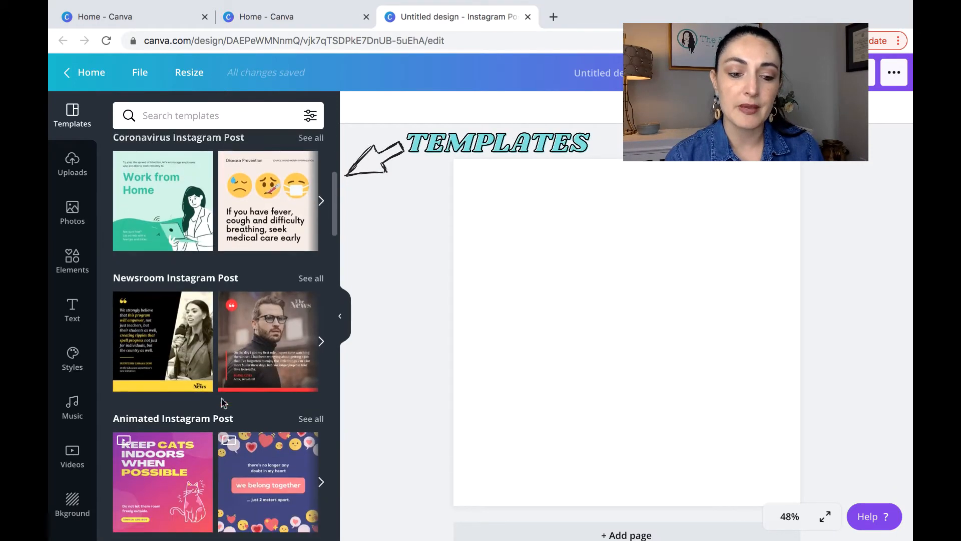
scroll(223, 403, "down", 7)
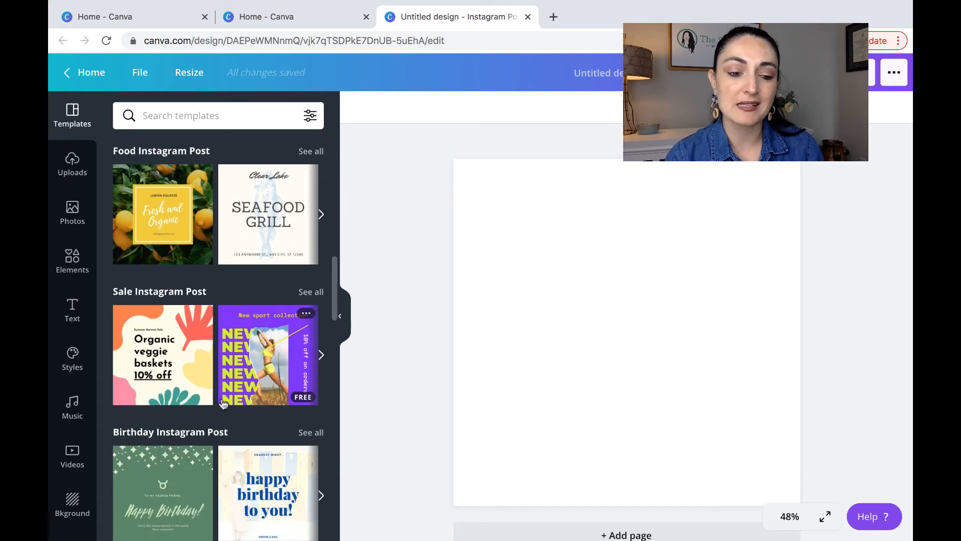
scroll(224, 403, "down", 4)
scroll(224, 403, "down", 5)
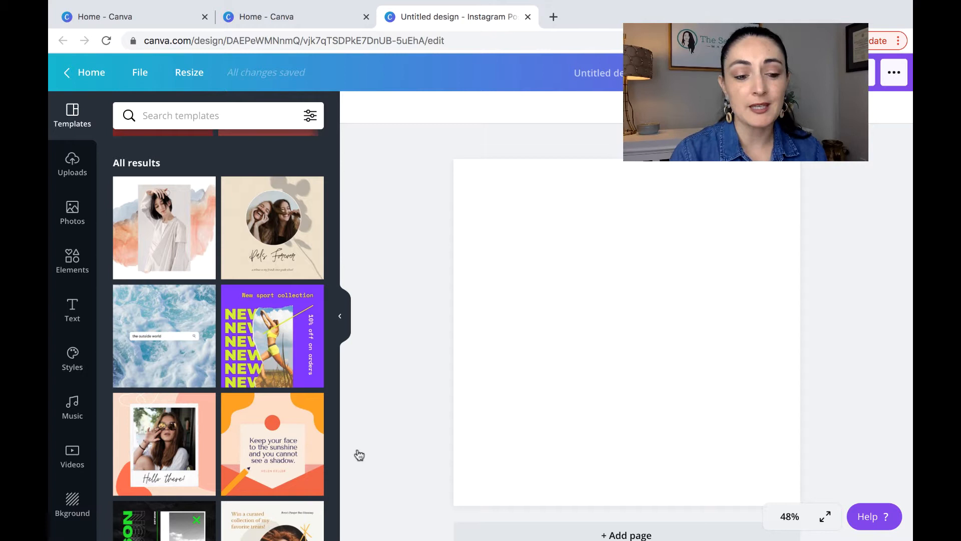
left_click(127, 420)
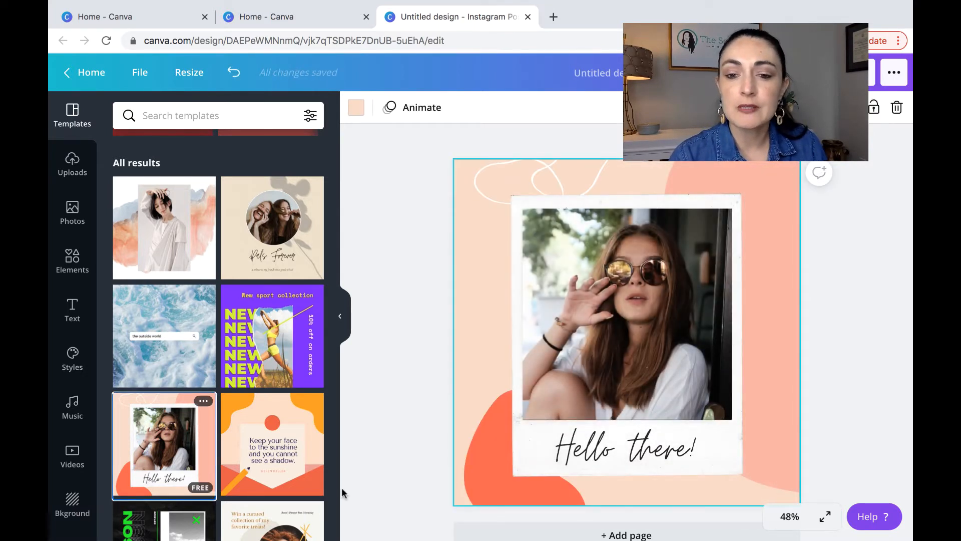
- Delete the woman's photo and the white polaroid frame from the design
left_click(628, 318)
key("Delete")
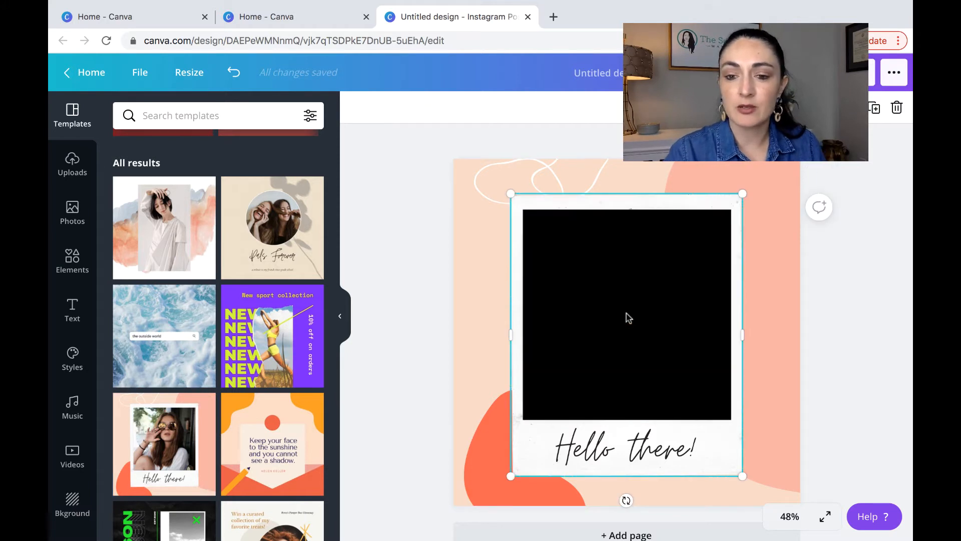
key("Delete")
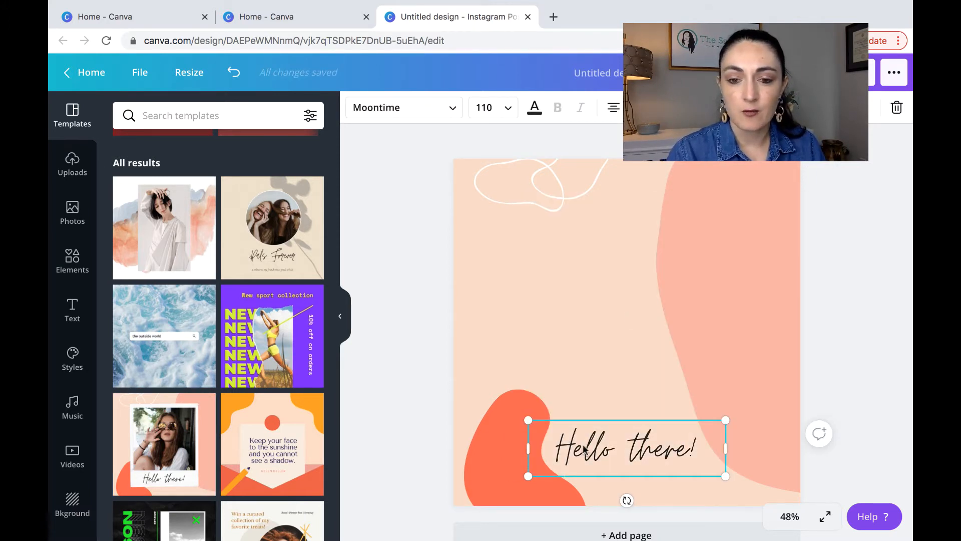
left_click(551, 175)
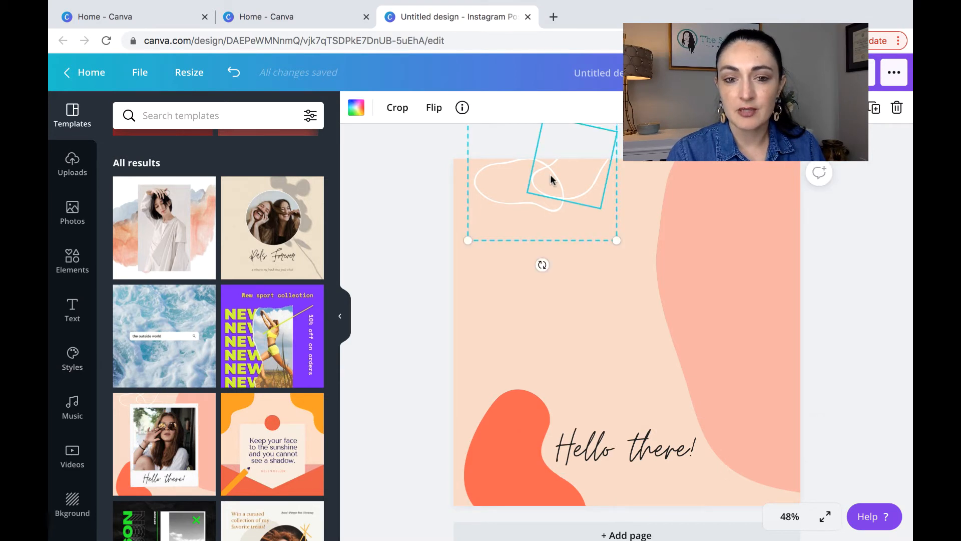
- Change the page background to the dark navy brand color
key("Delete")
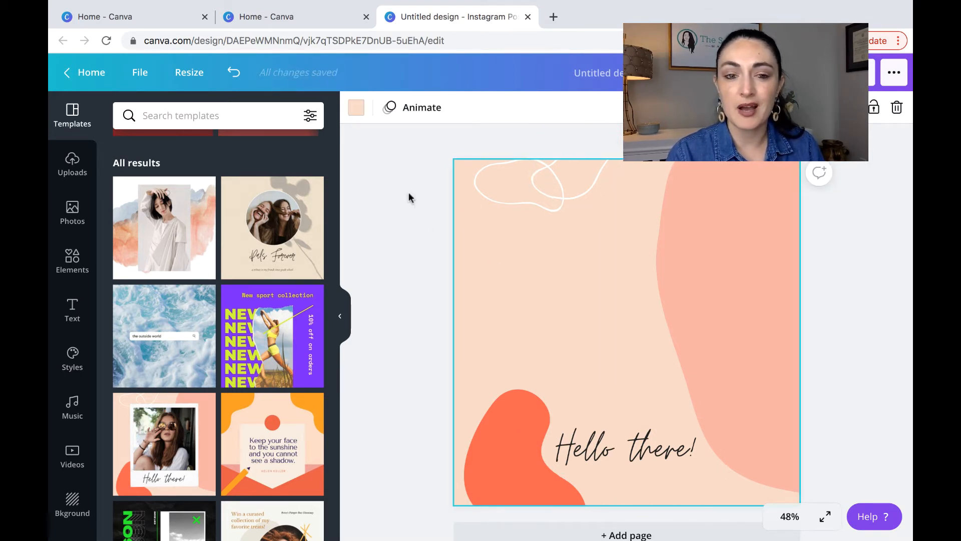
left_click(356, 110)
left_click(207, 326)
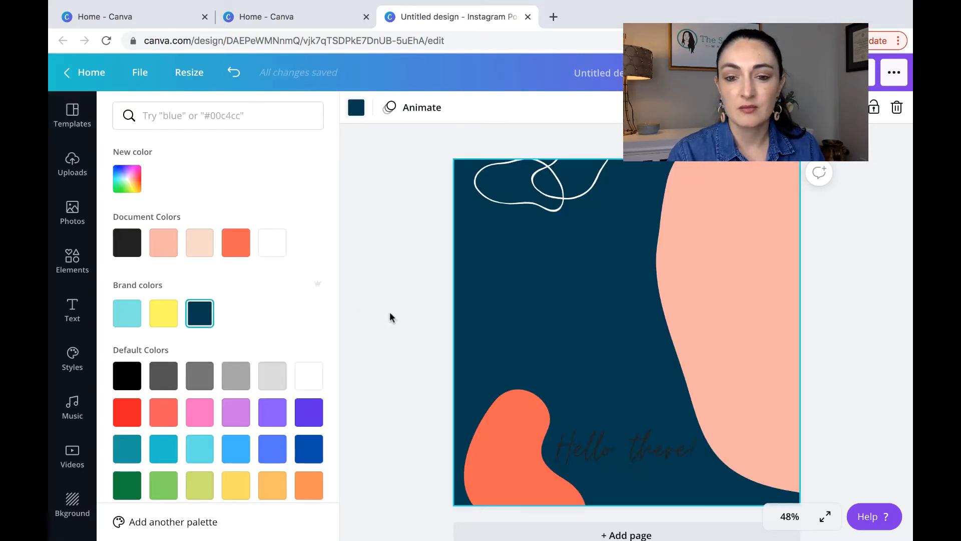
- Recolor the large pink shape along the design's right edge with the light turquoise brand color
left_click(695, 265)
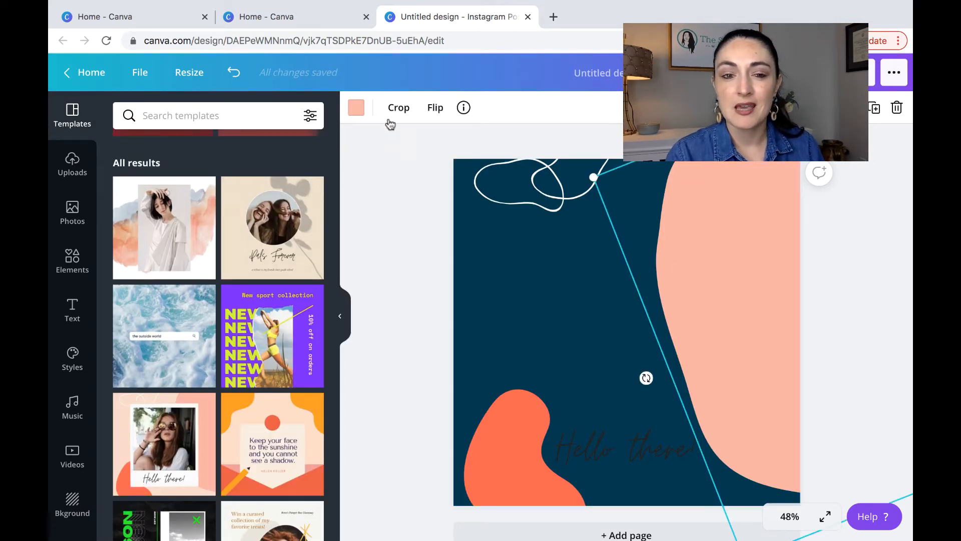
left_click(360, 112)
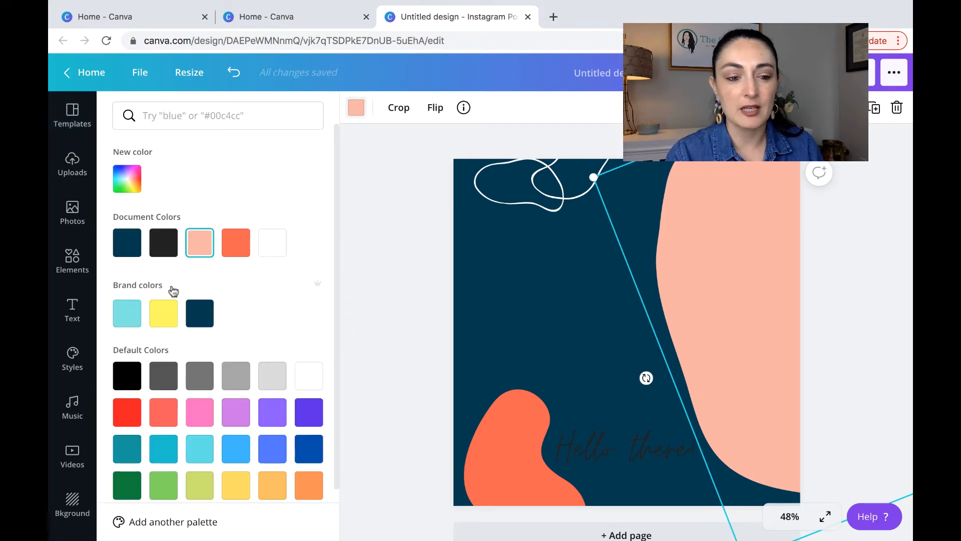
left_click(133, 321)
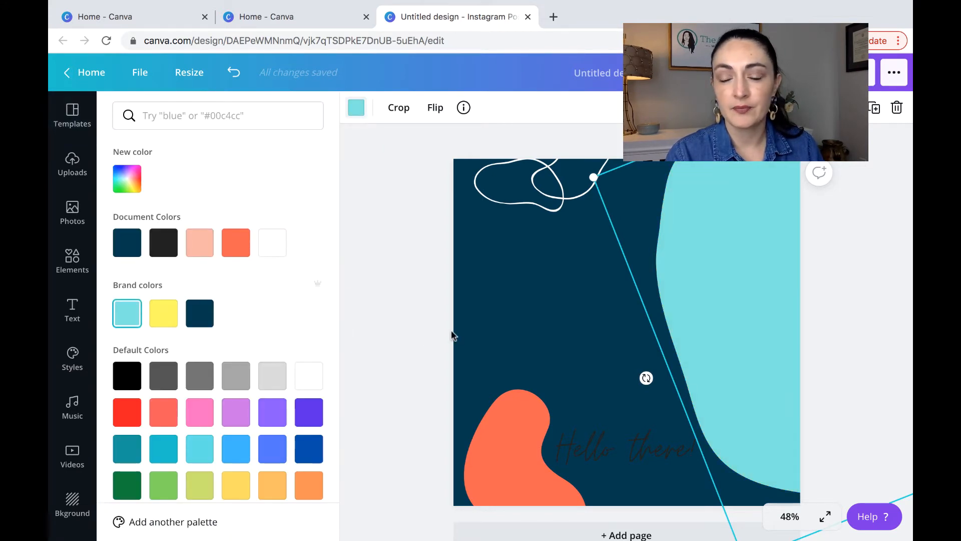
left_click(404, 336)
- Recolor the orange blob in the design's lower-left corner with the yellow brand color
left_click(536, 439)
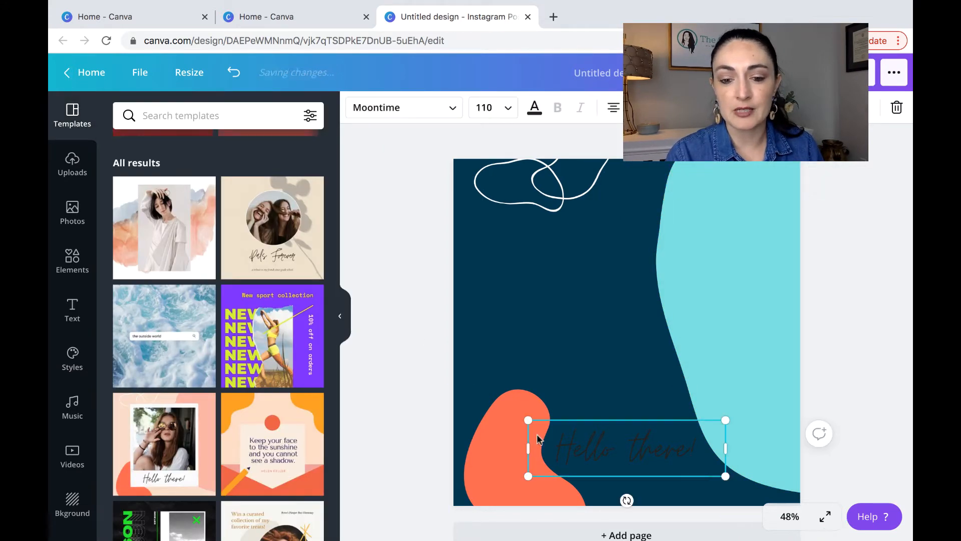
left_click(499, 434)
left_click(355, 108)
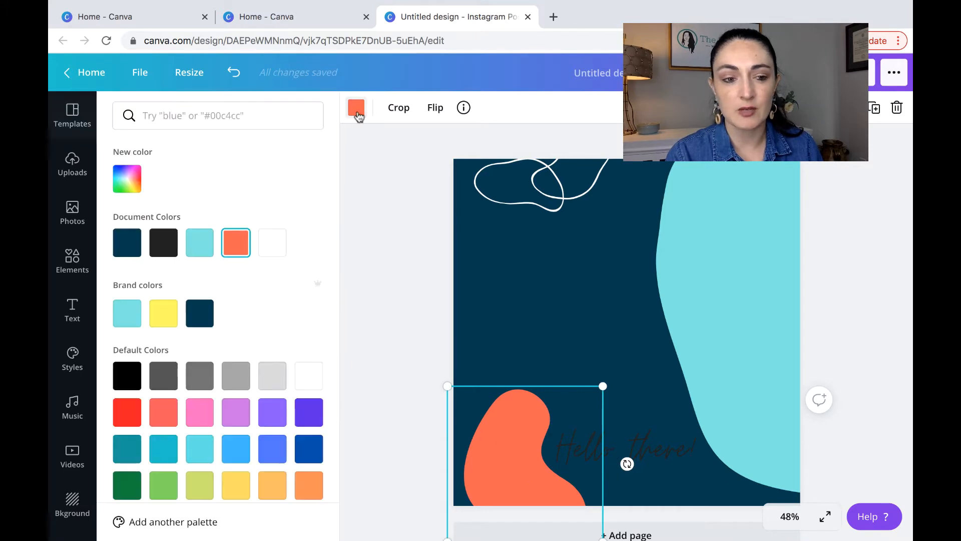
left_click(164, 306)
left_click(401, 326)
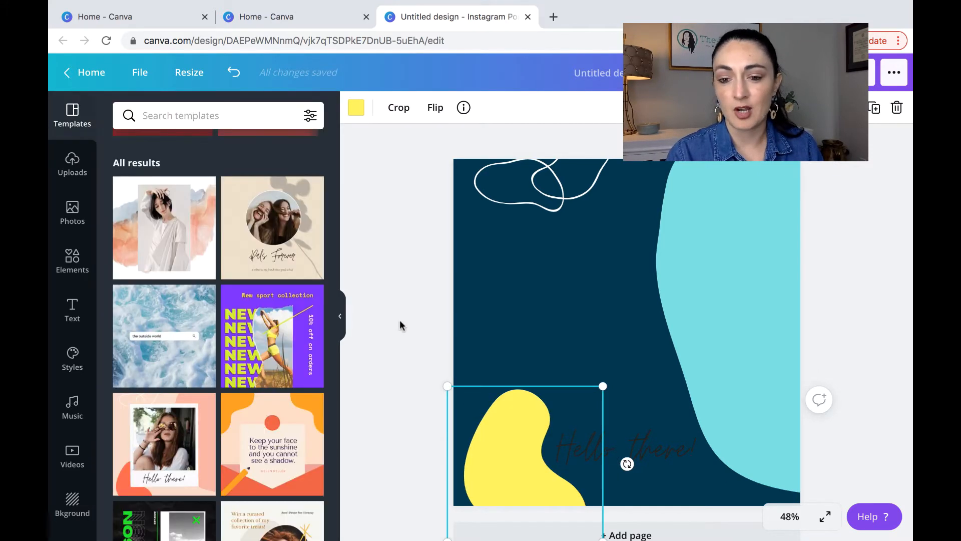
- Change the "Hello there!" text color to white
left_click(632, 457)
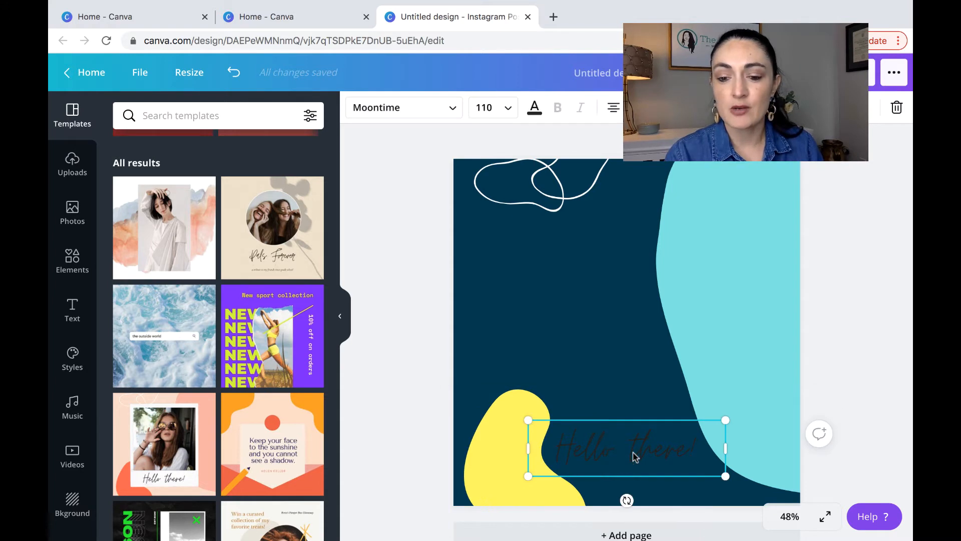
triple_click(633, 453)
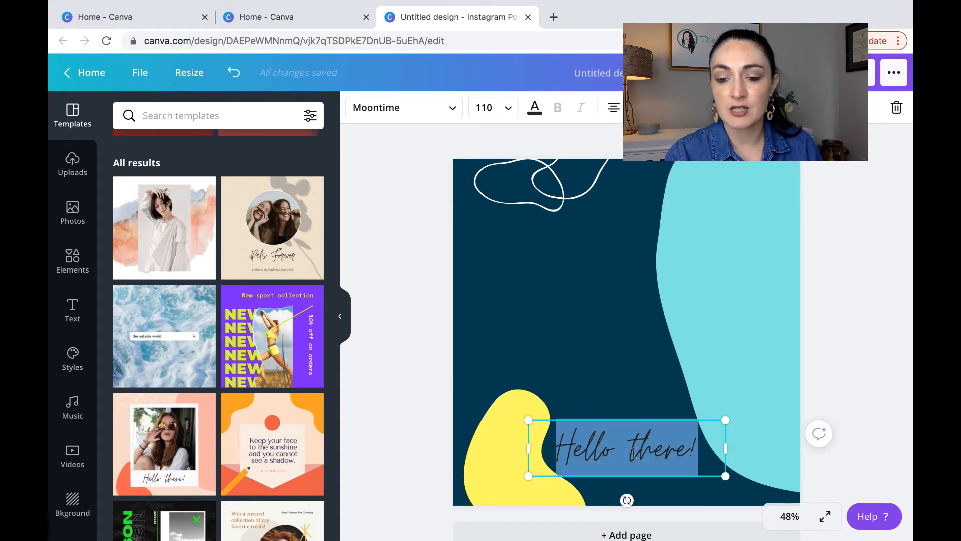
left_click(534, 109)
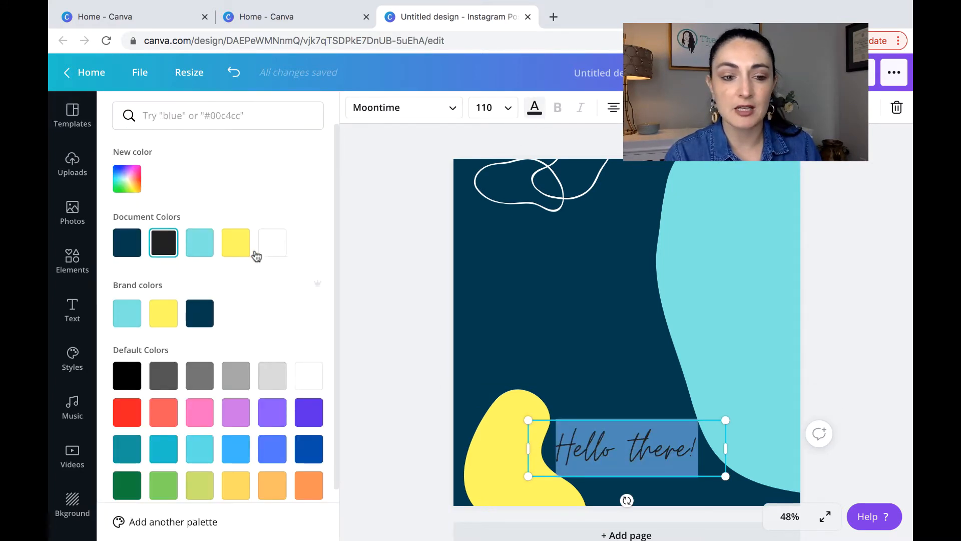
left_click(279, 256)
left_click(418, 388)
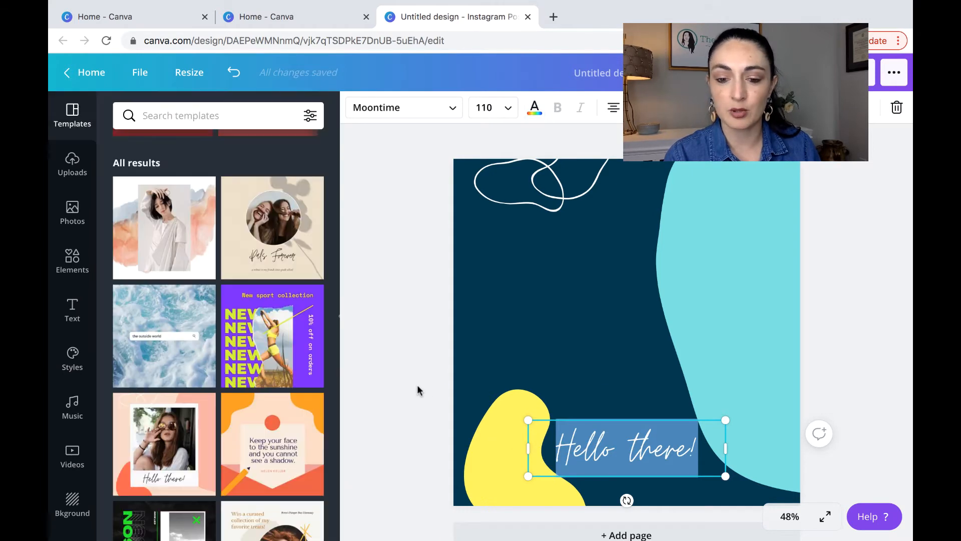
left_click(429, 369)
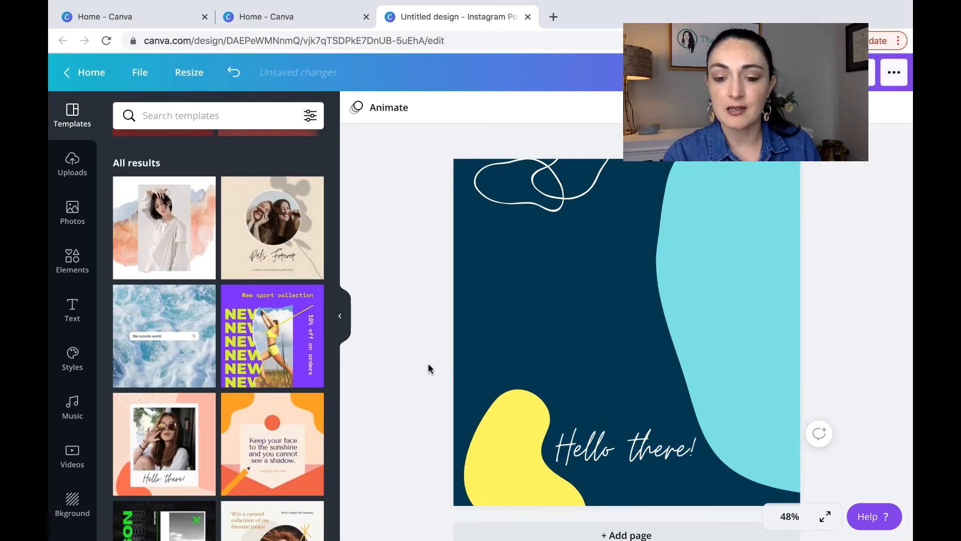
- Move the "Hello there!" text up above the yellow blob and replace its wording with "Have you subscribed yet?"
left_click(631, 450)
left_click_drag(630, 451, 580, 287)
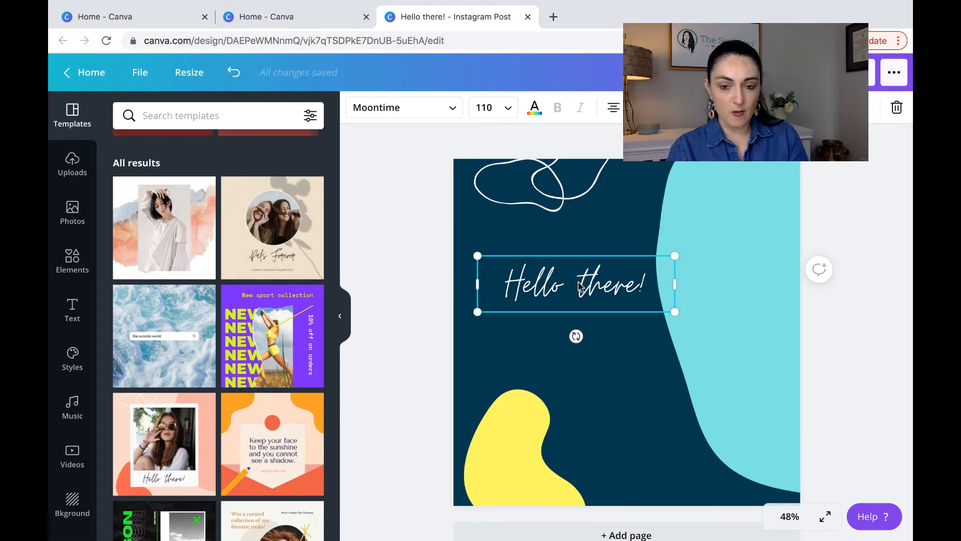
triple_click(580, 287)
type("H")
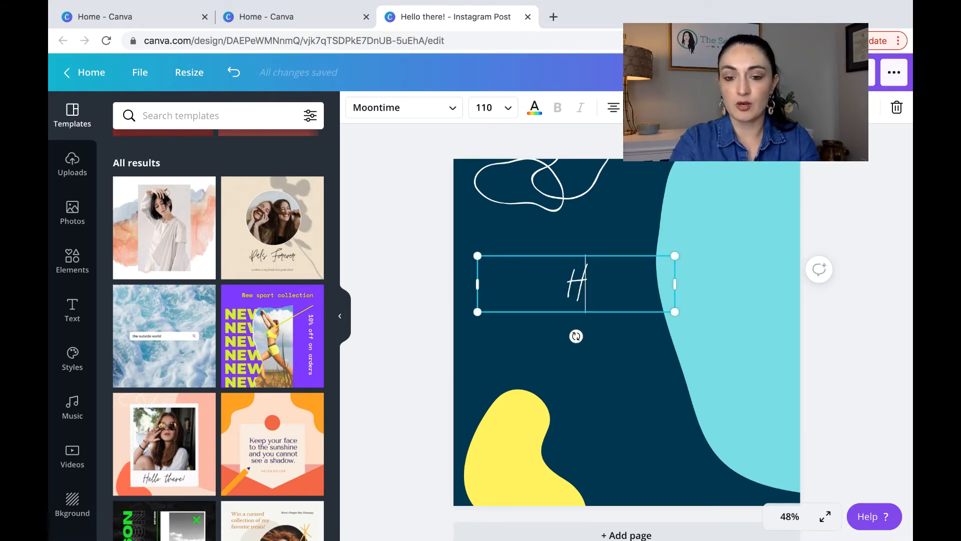
type("ave you sub")
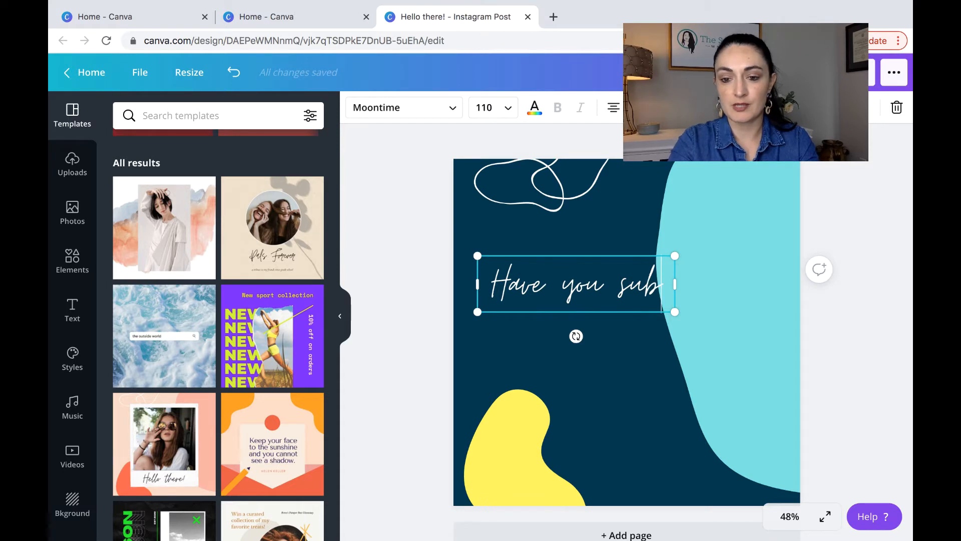
type("sc")
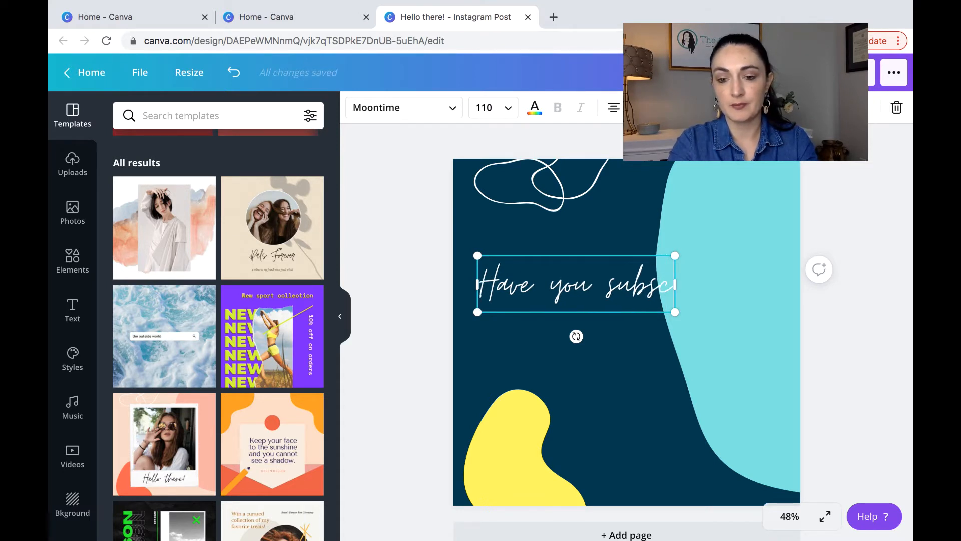
type("rieed")
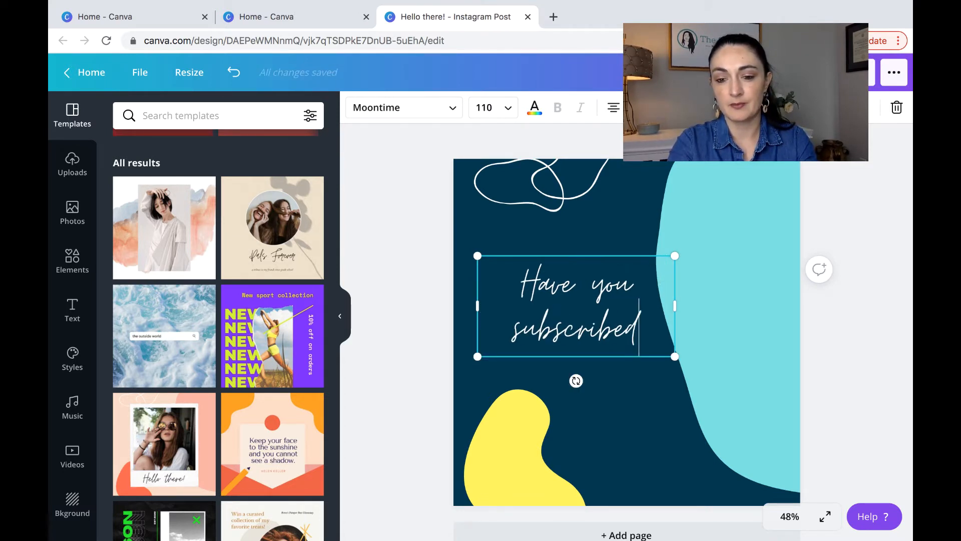
type(" yet?")
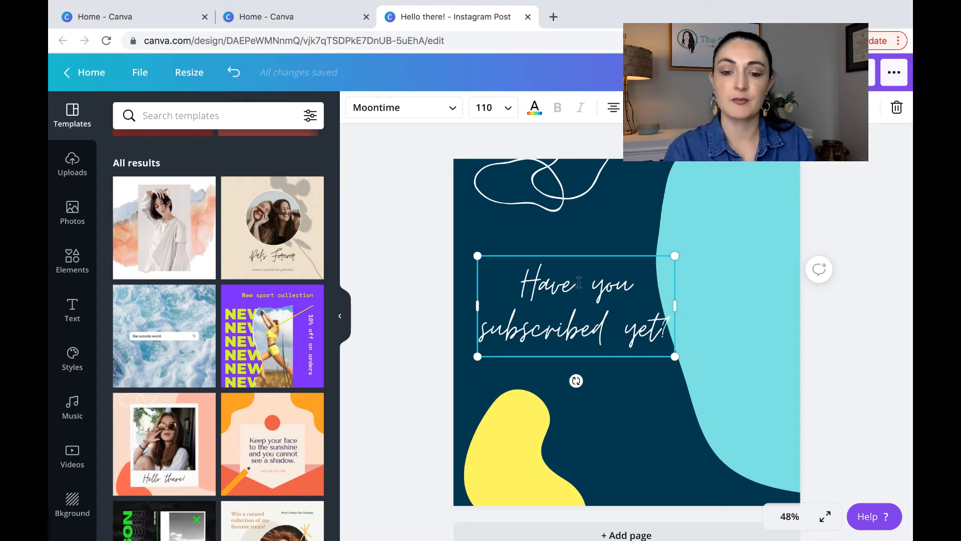
- Change the font of the "Have you subscribed yet?" text to Shrikhand
left_click(453, 108)
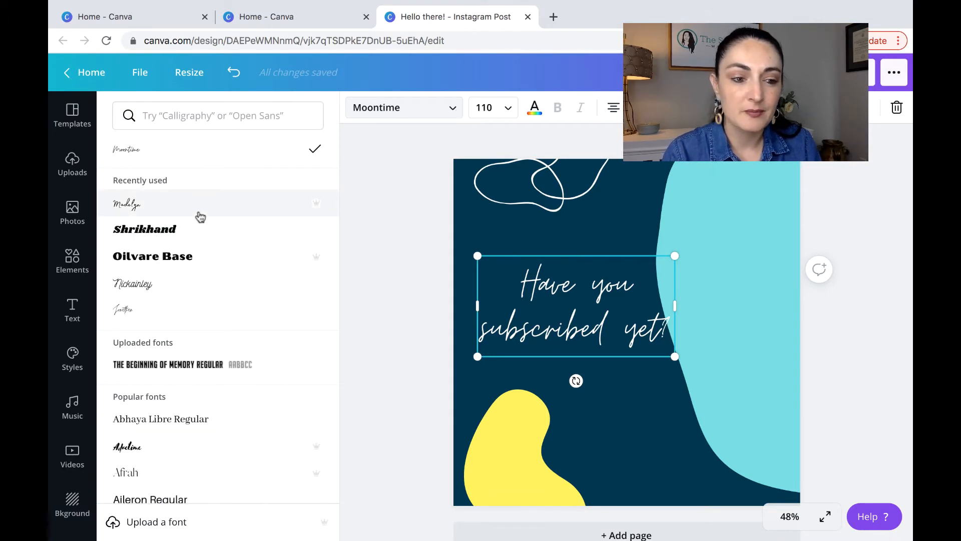
left_click(199, 230)
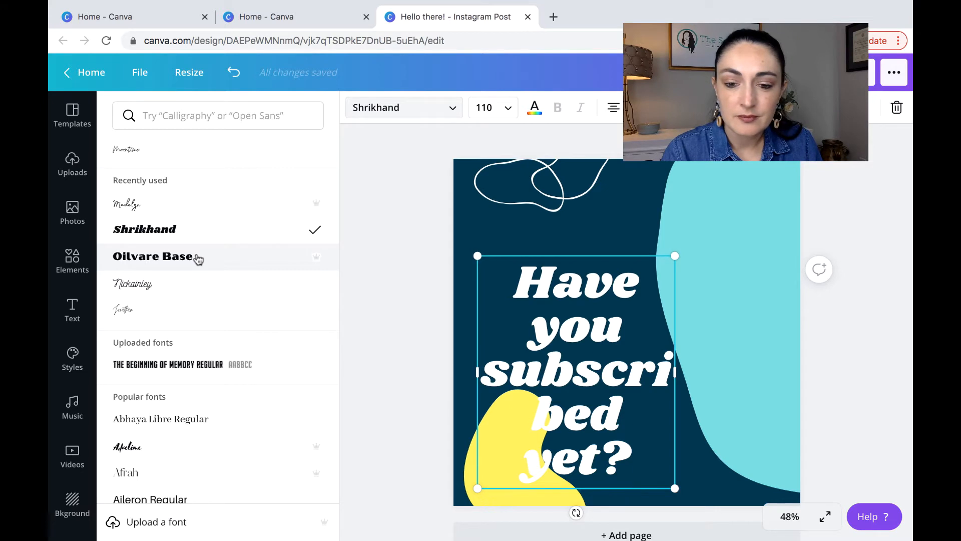
left_click(388, 284)
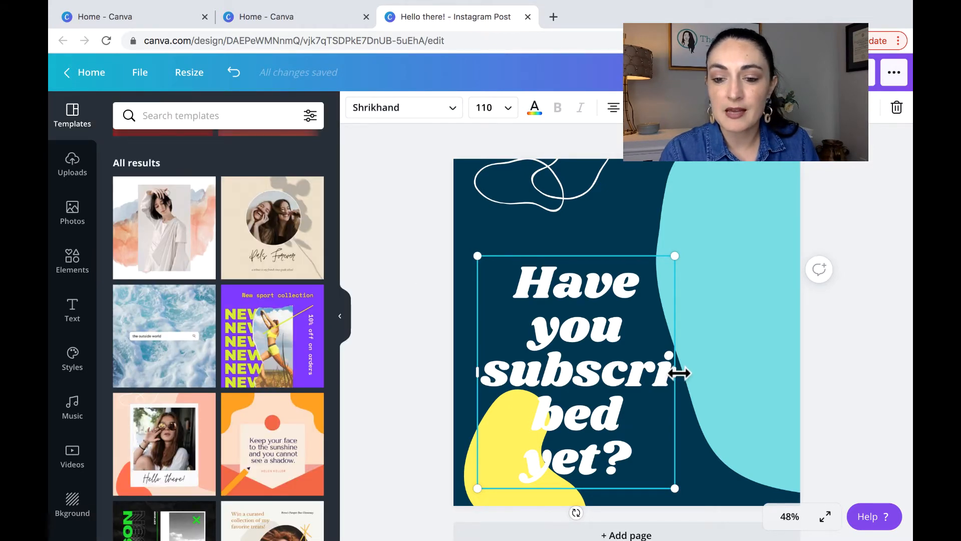
- Widen the "Have you subscribed yet?" text box to the right and set its font size to 96
left_click_drag(677, 373, 740, 371)
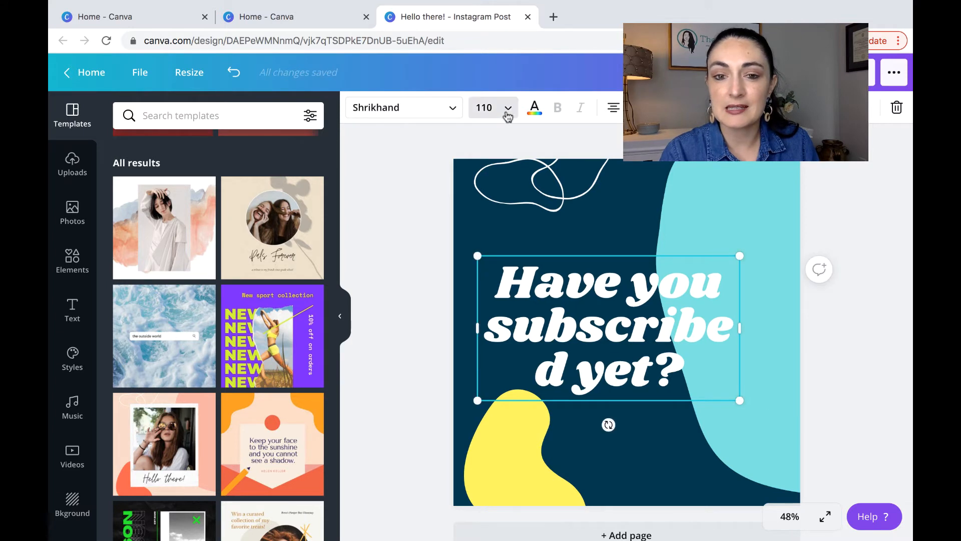
left_click(509, 110)
scroll(509, 369, "down", 5)
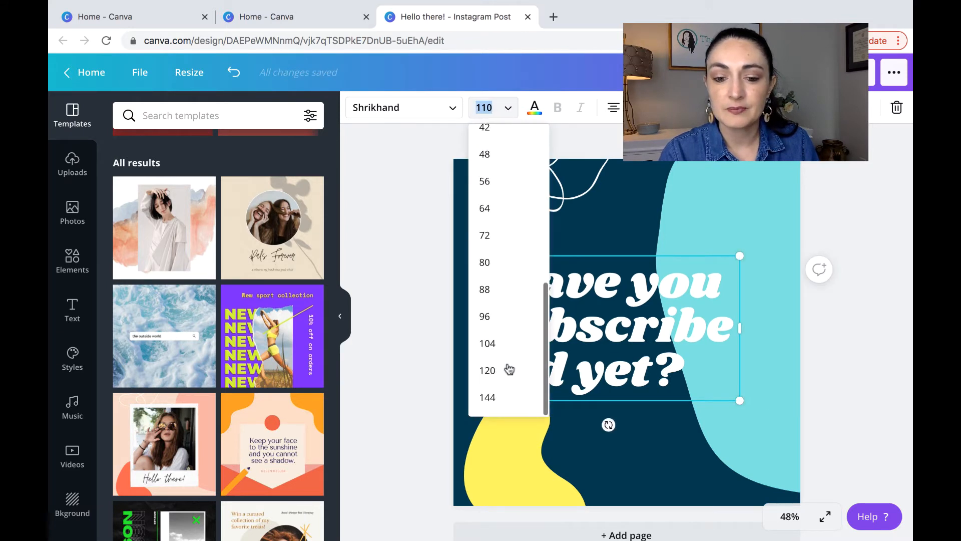
left_click(493, 317)
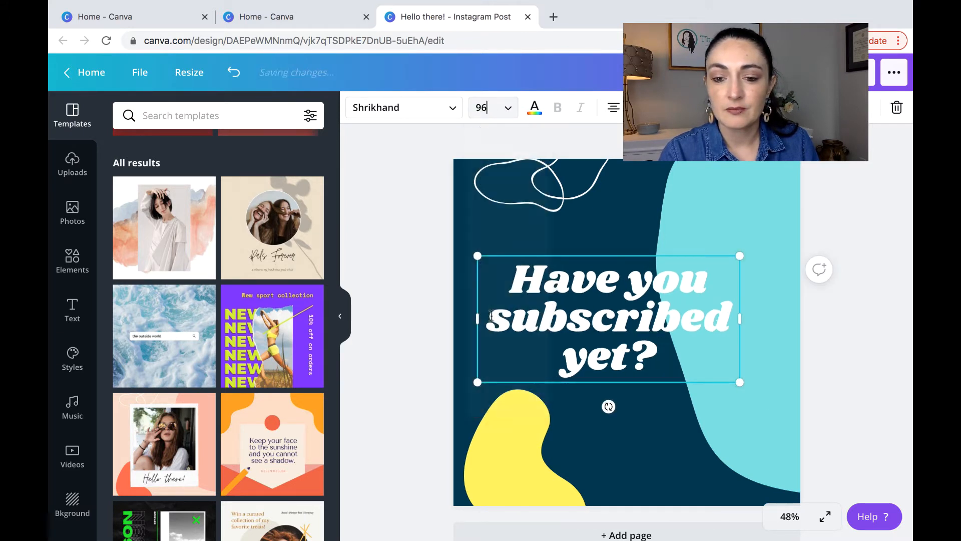
- Set the "Have you subscribed yet?" text to size 64 and rotate it 90° counterclockwise so it runs upward
left_click(508, 108)
left_click(504, 214)
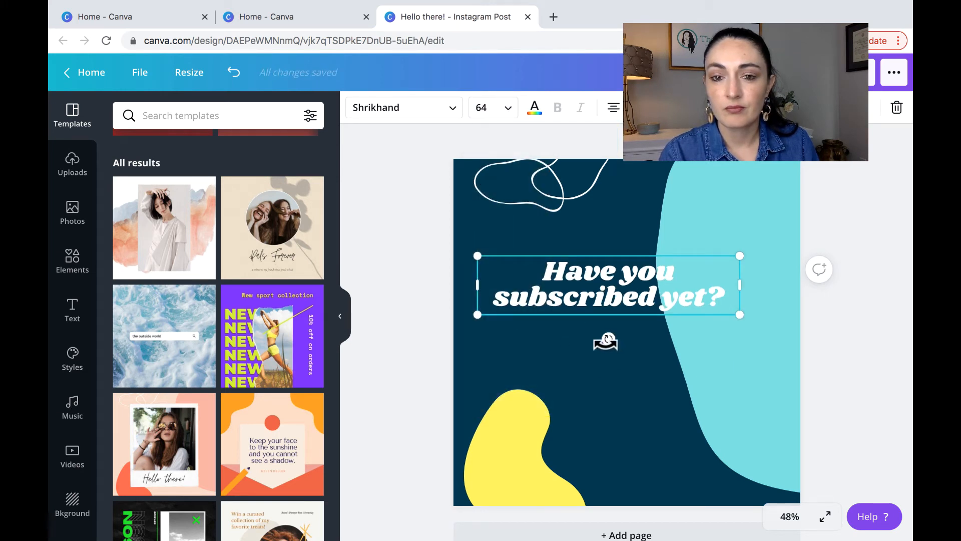
left_click_drag(606, 342, 664, 285)
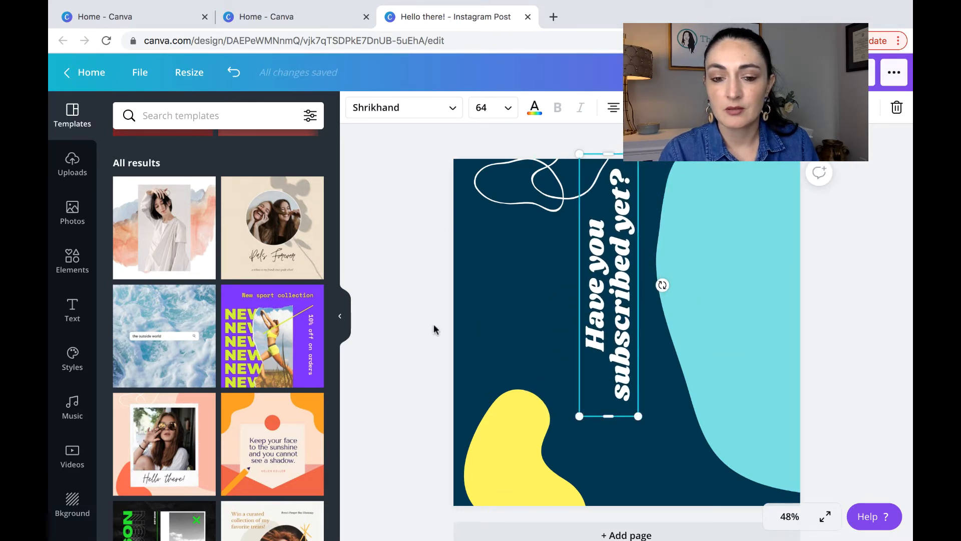
- Move the vertical text to the post's left side and shift the yellow blob right along the lower edge, clear of the text
left_click(396, 326)
left_click_drag(616, 309, 512, 359)
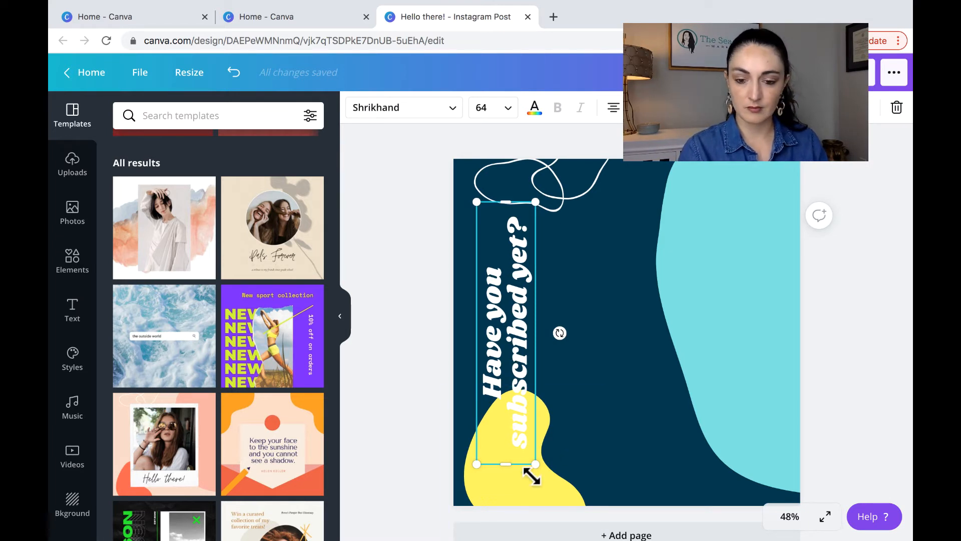
left_click(552, 493)
left_click_drag(552, 493, 569, 536)
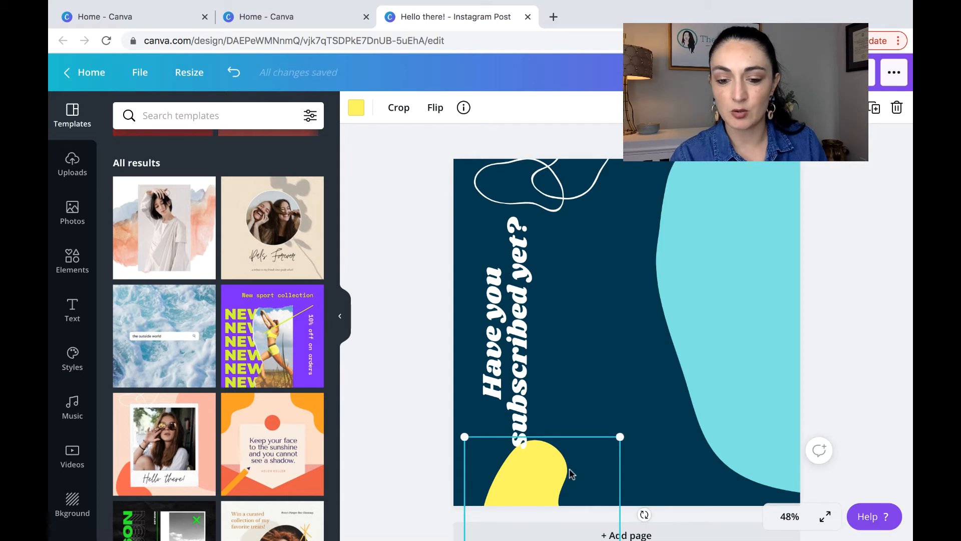
mouse_move(561, 481)
left_mouse_down()
mouse_move(555, 489)
mouse_move(563, 484)
left_mouse_up()
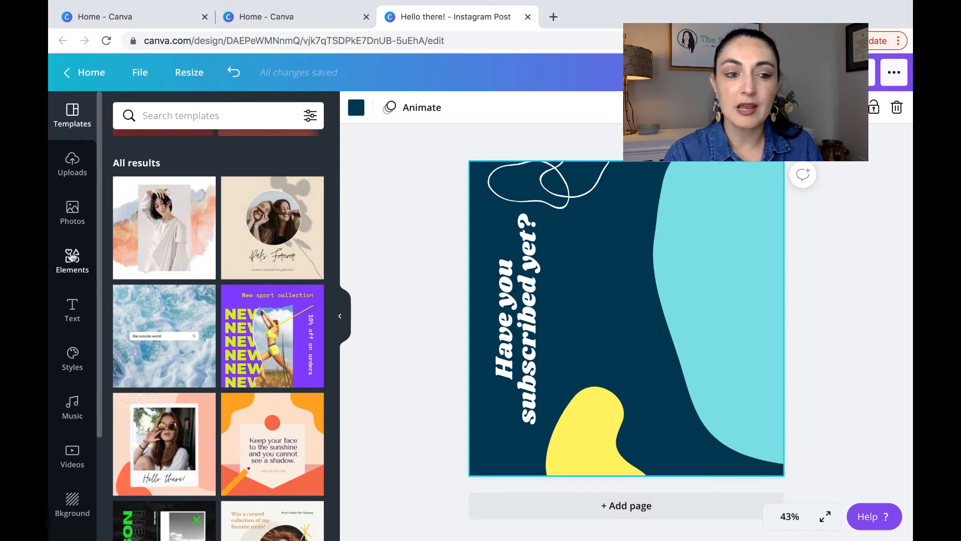
- Search the elements for "youtube", add the square outlined YouTube logo and color it the document's yellow
left_click(72, 257)
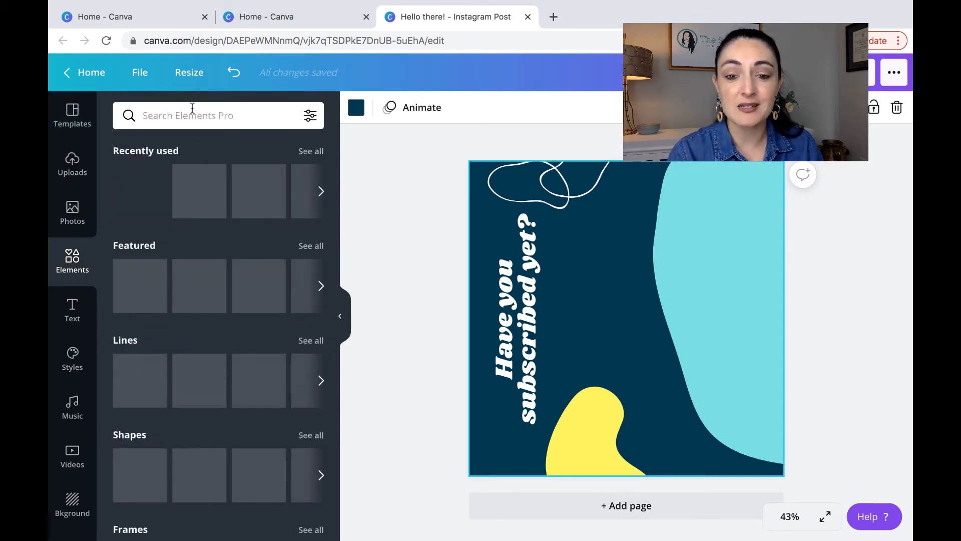
left_click(215, 115)
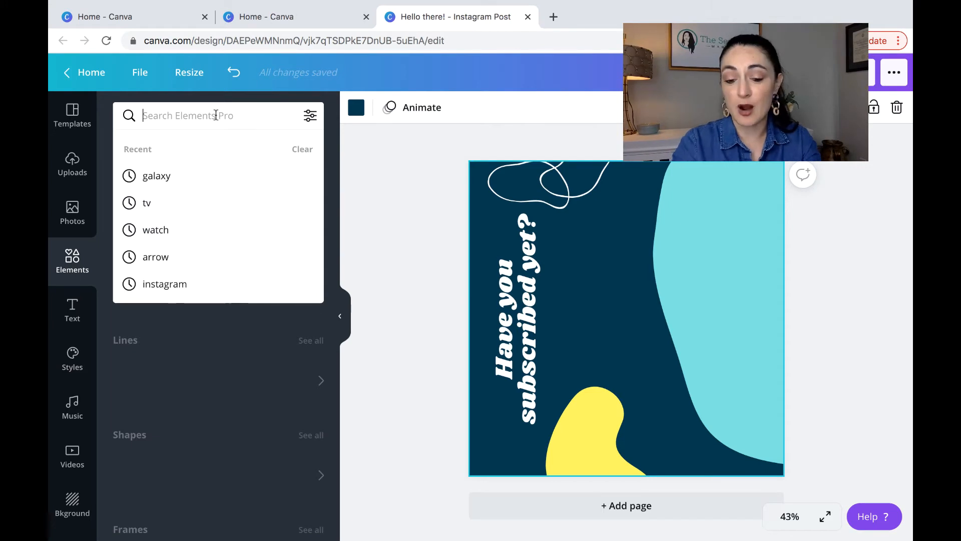
type("youtube")
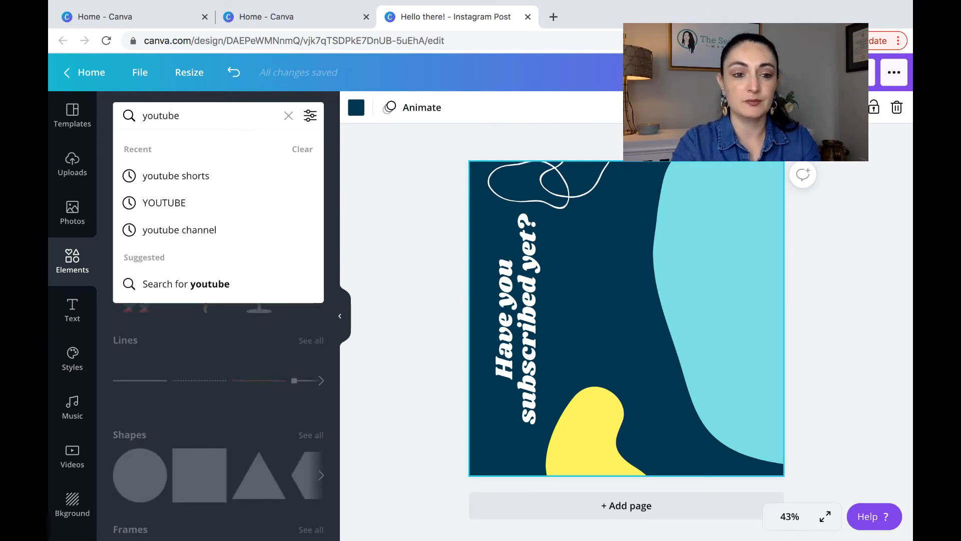
key("Return")
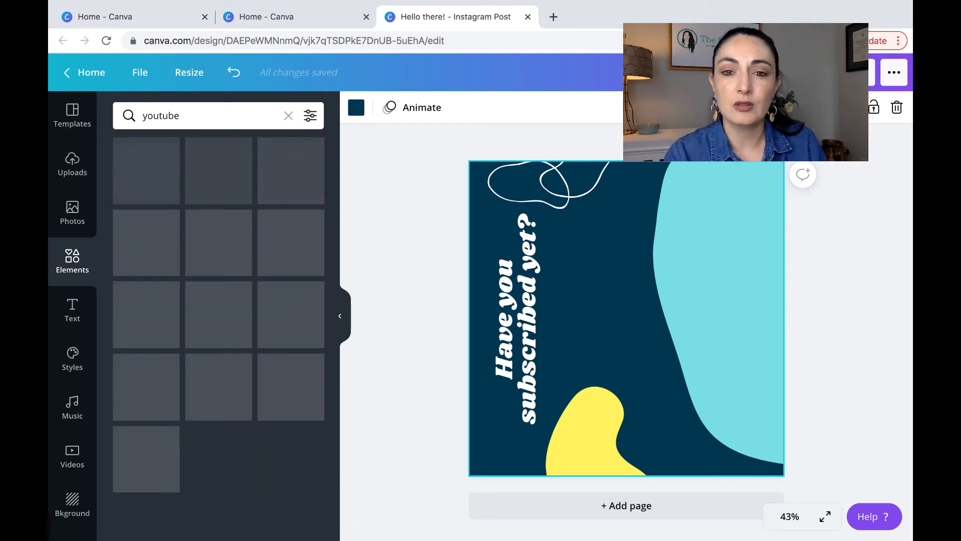
scroll(284, 412, "down", 5)
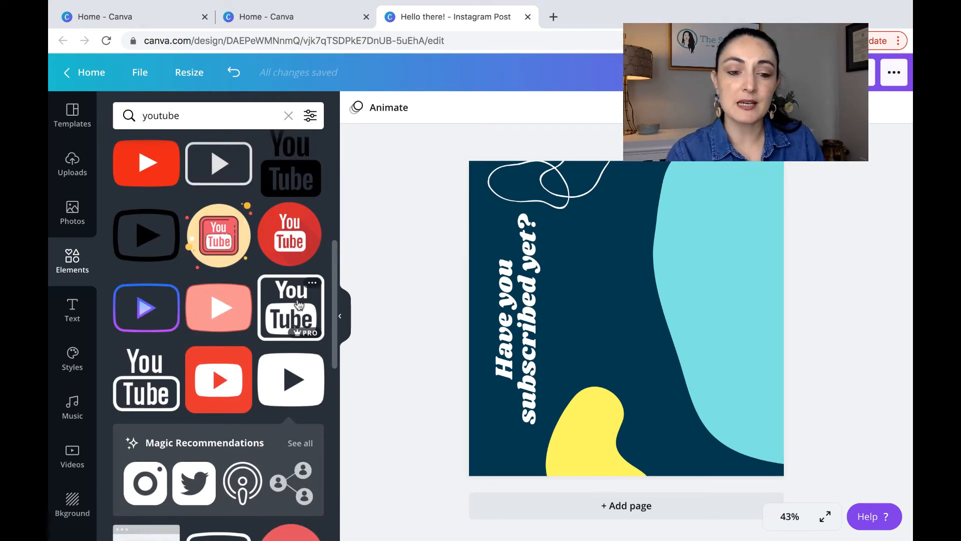
left_click(282, 406)
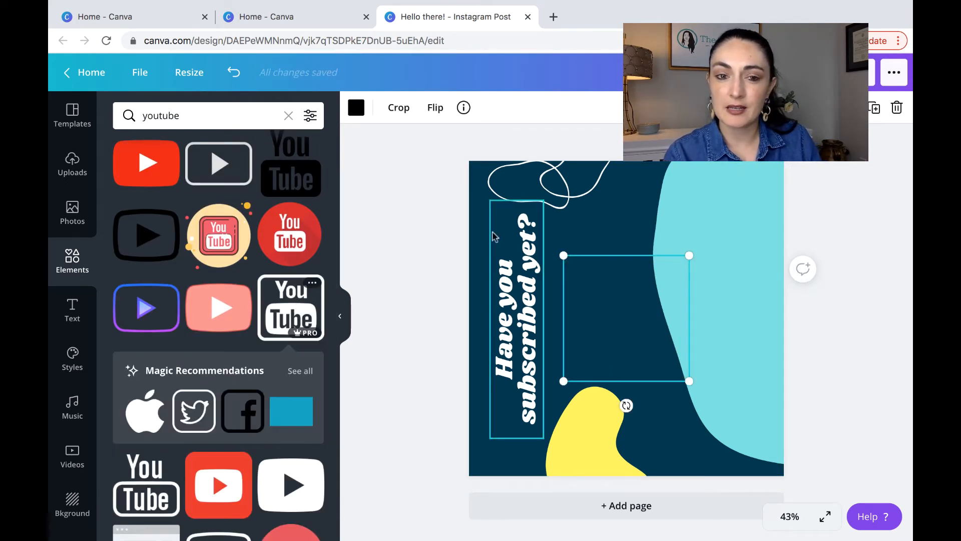
left_click(357, 108)
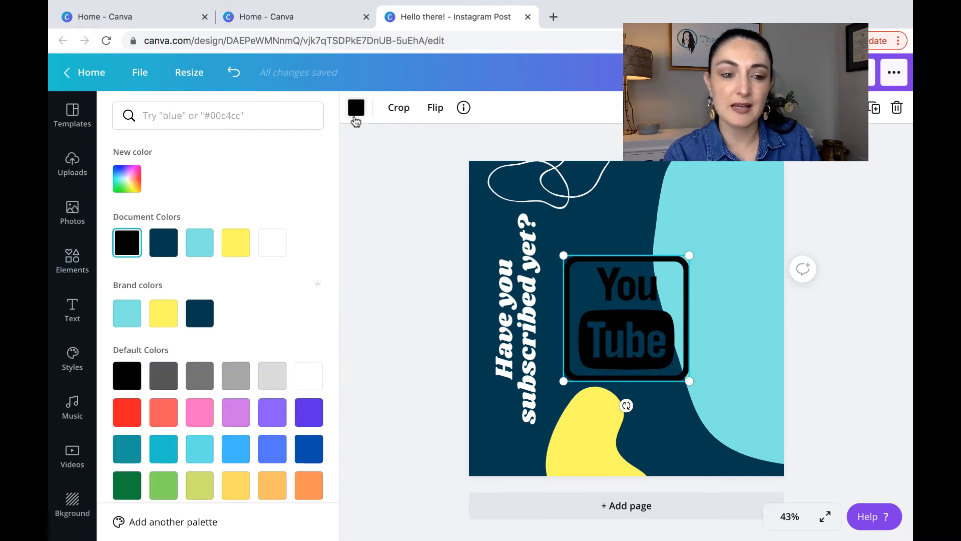
left_click(245, 255)
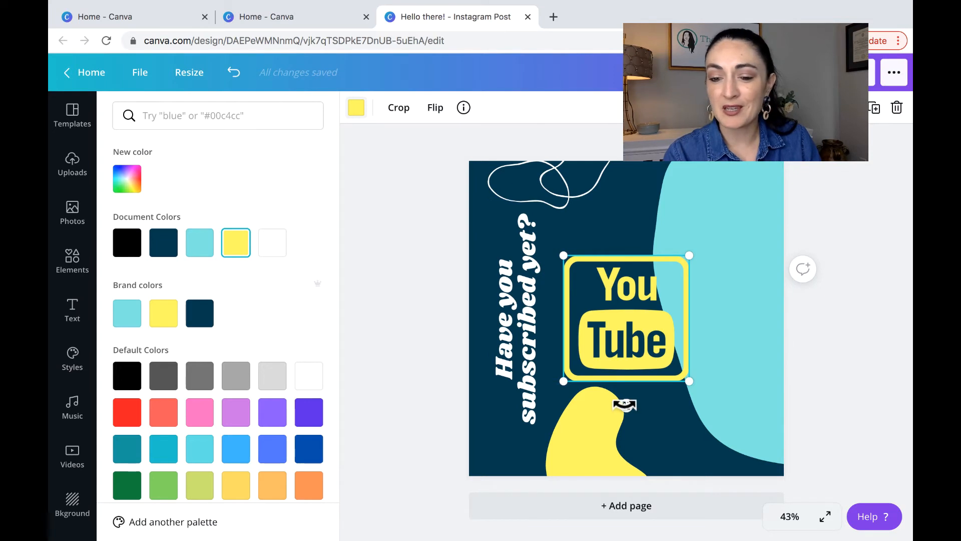
- Rotate the YouTube logo to match the vertical text and shrink it into the gap above "Have you"
left_click_drag(626, 406, 711, 317)
left_click_drag(689, 256, 505, 239)
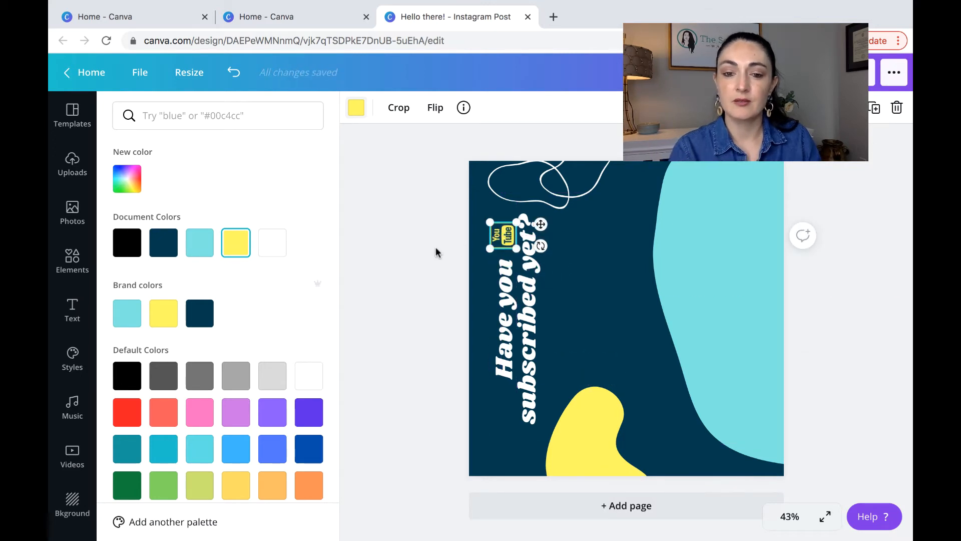
left_click(435, 249)
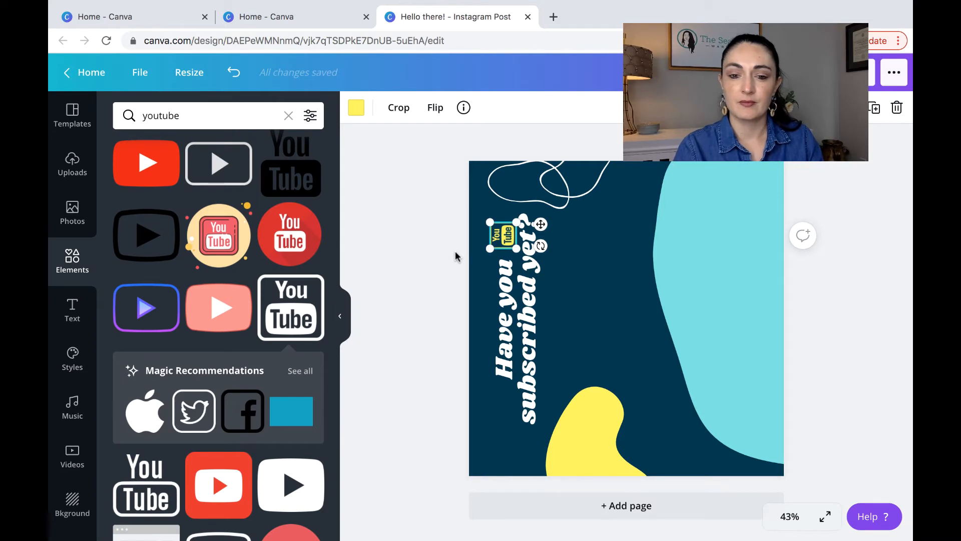
left_click(455, 251)
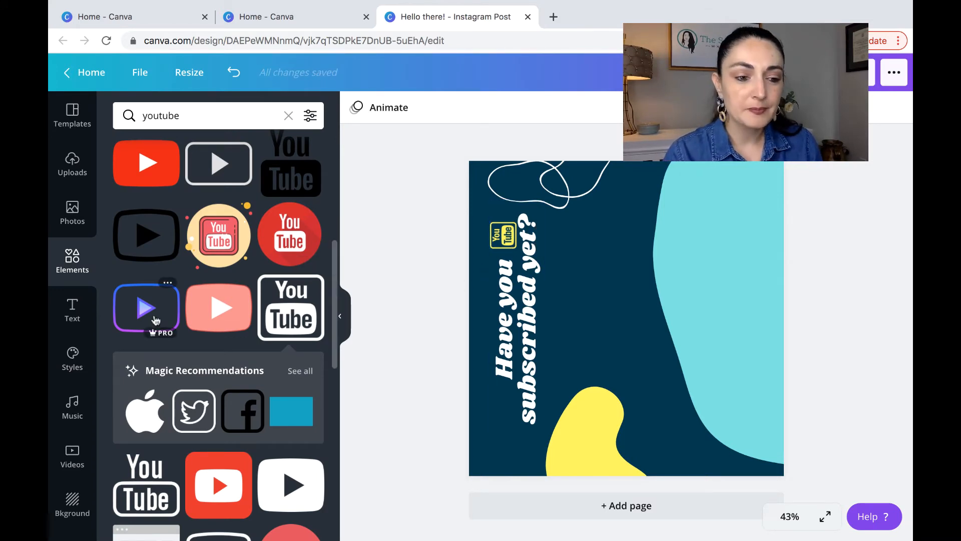
- Browse the stock video library
scroll(79, 370, "down", 1)
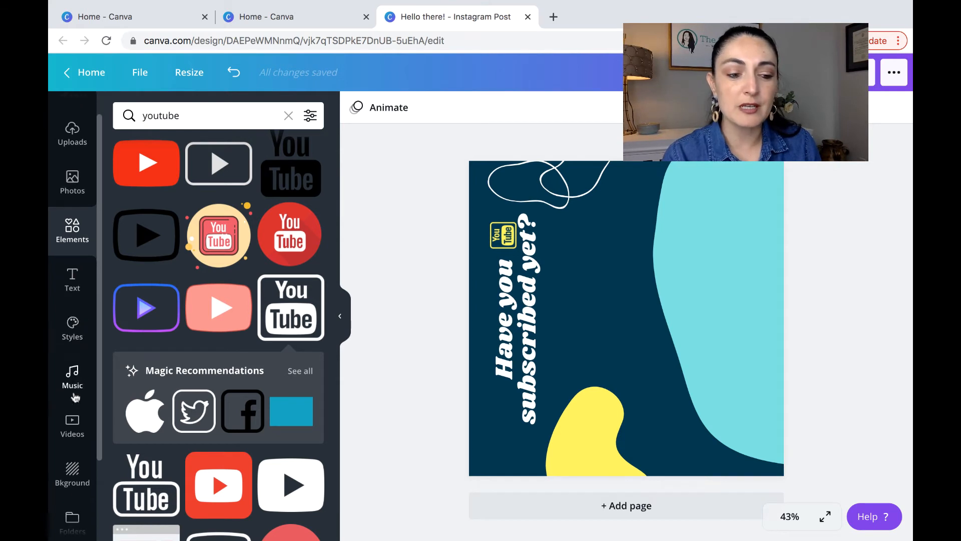
left_click(73, 424)
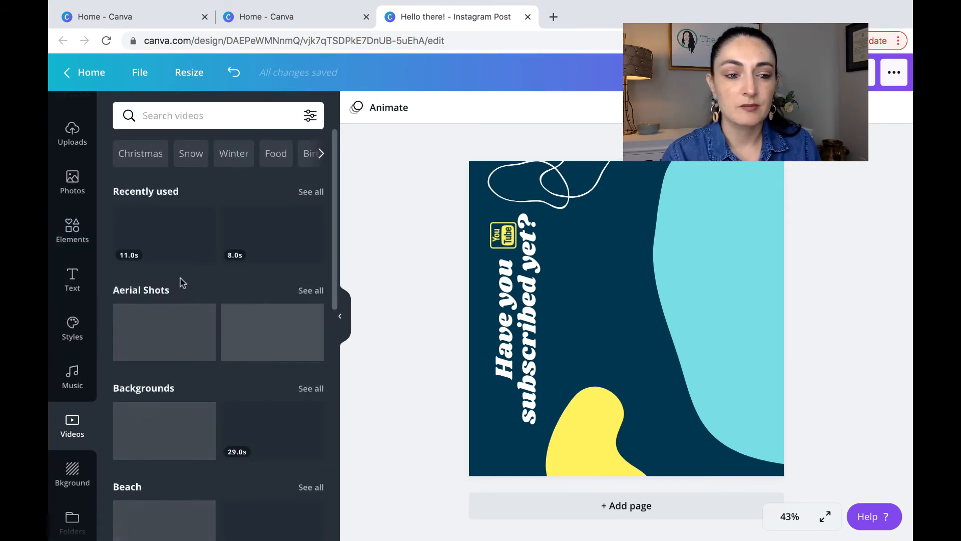
scroll(64, 235, "up", 1)
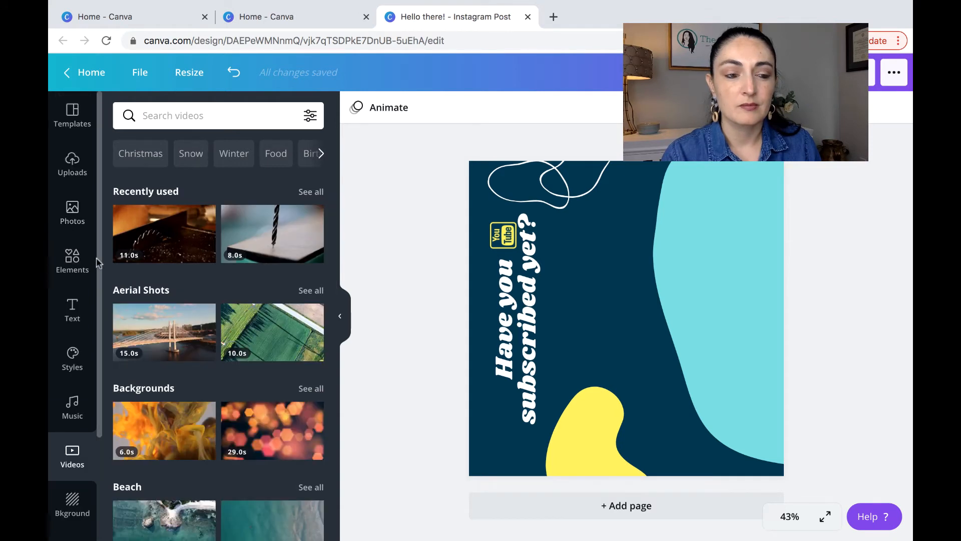